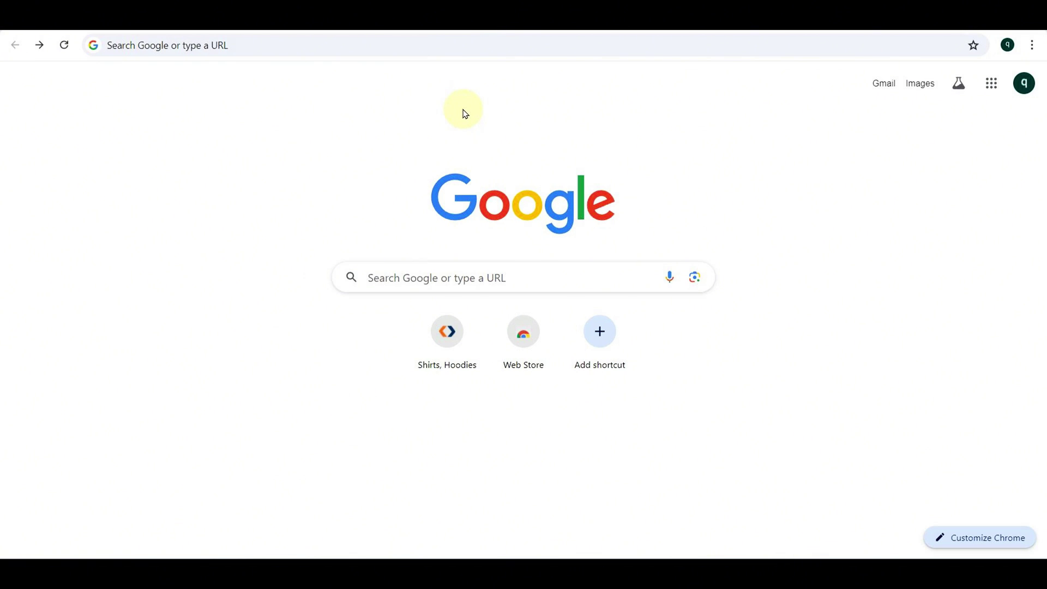
Click into Chrome's address bar to enter the Qikink web address.
click(328, 48)
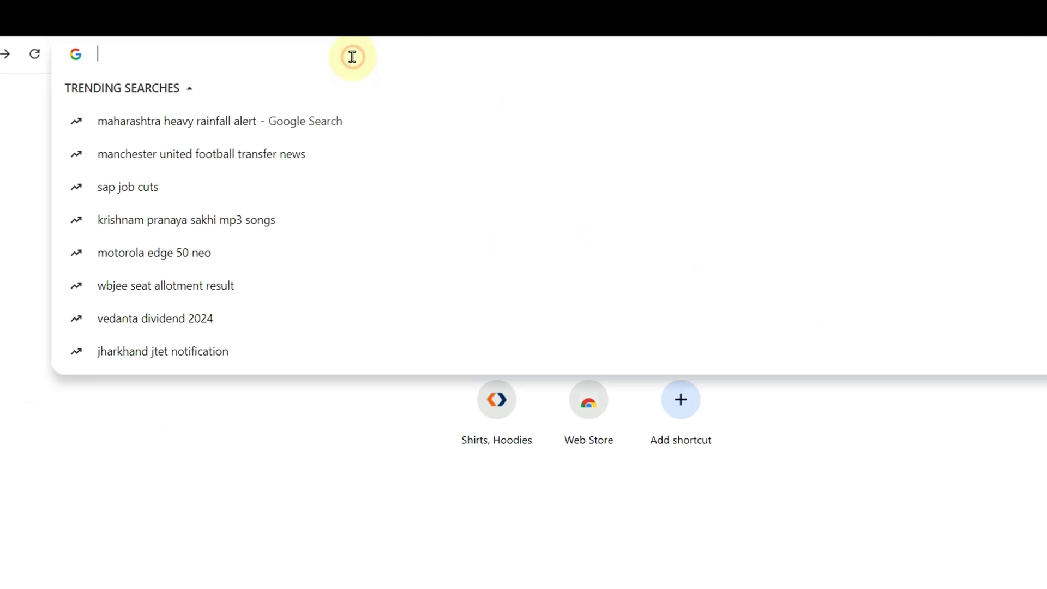
Load qikink.com and log in with the saved account e-mail and the account password.
text(qikink.com)
key(Return)
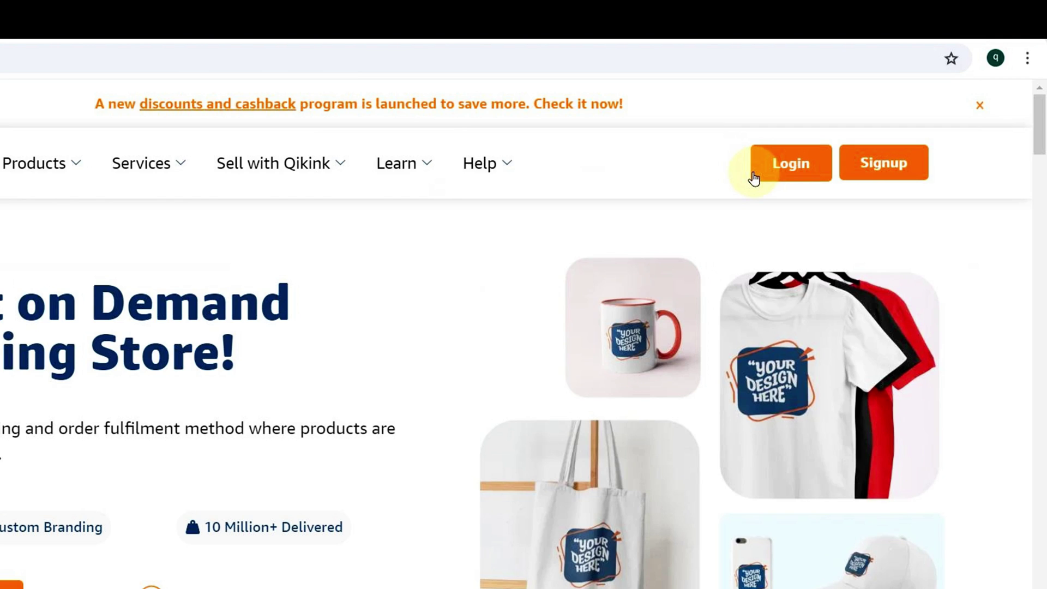
click(756, 170)
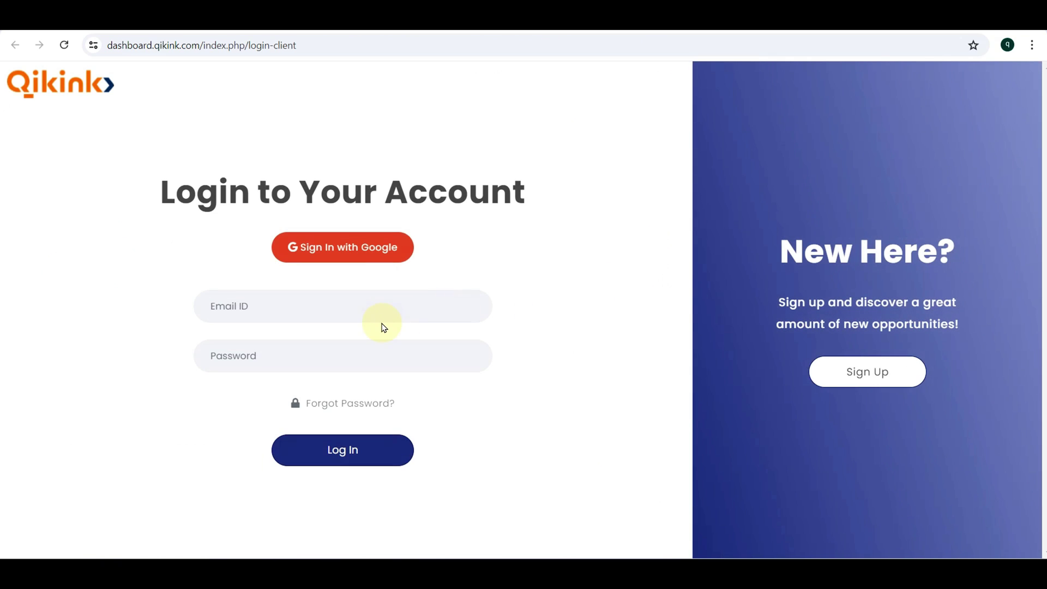
click(375, 307)
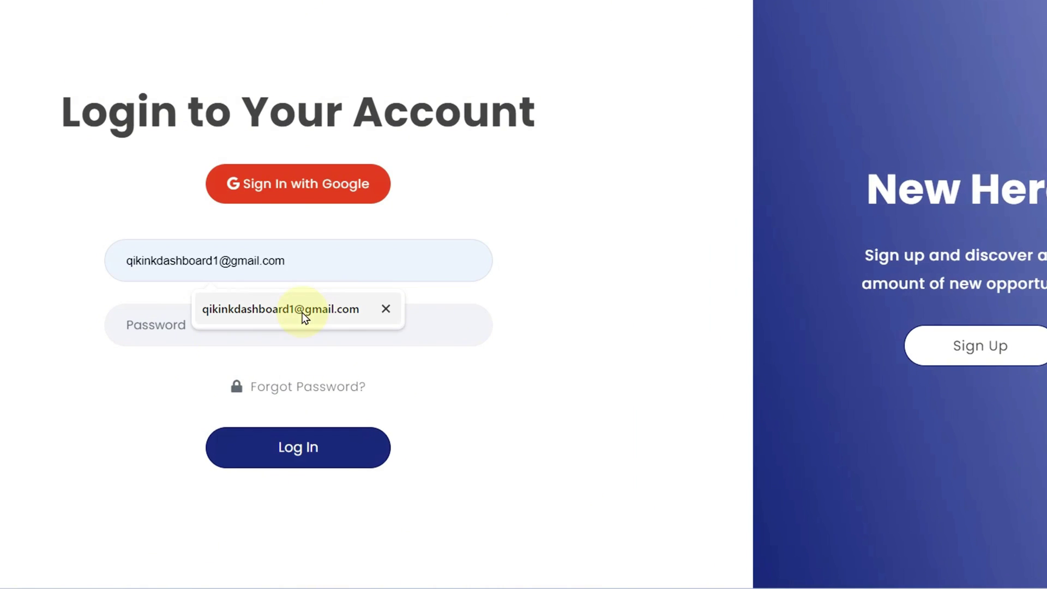
click(302, 313)
click(211, 326)
key(ctrl+v)
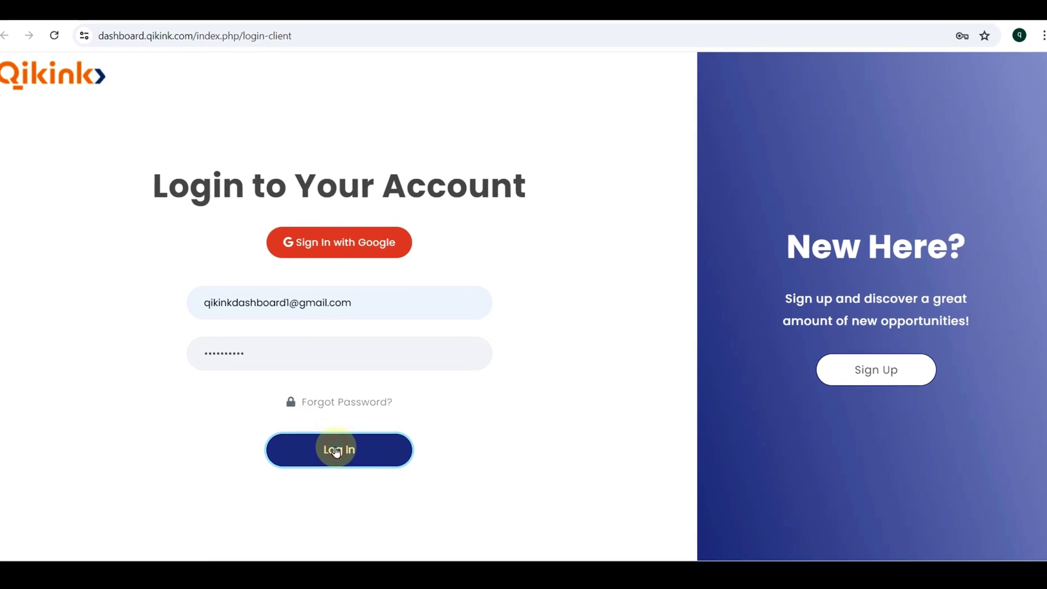
click(294, 448)
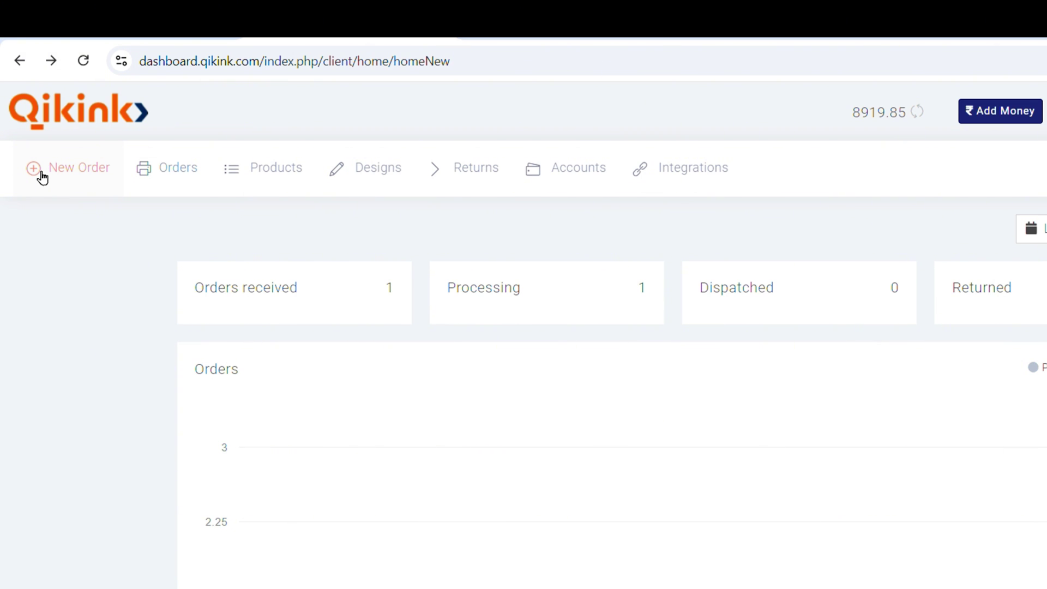
click(169, 171)
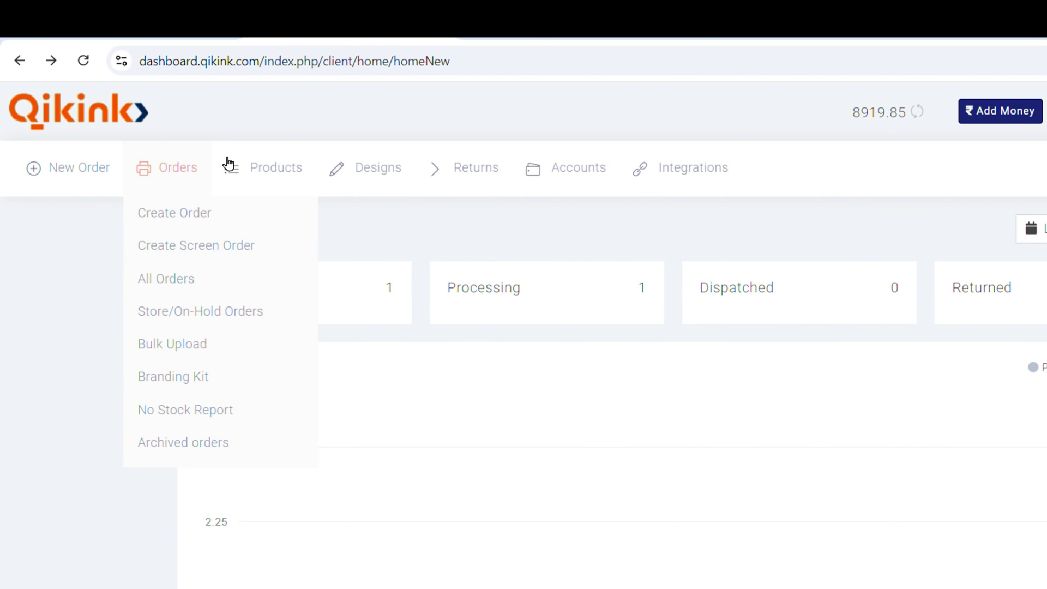
click(256, 175)
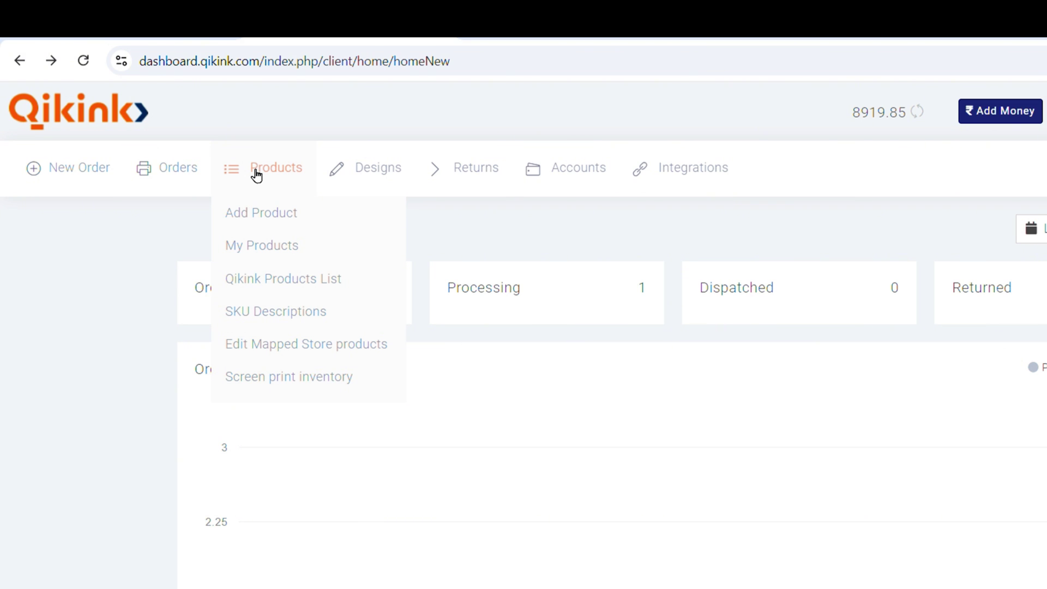
click(341, 174)
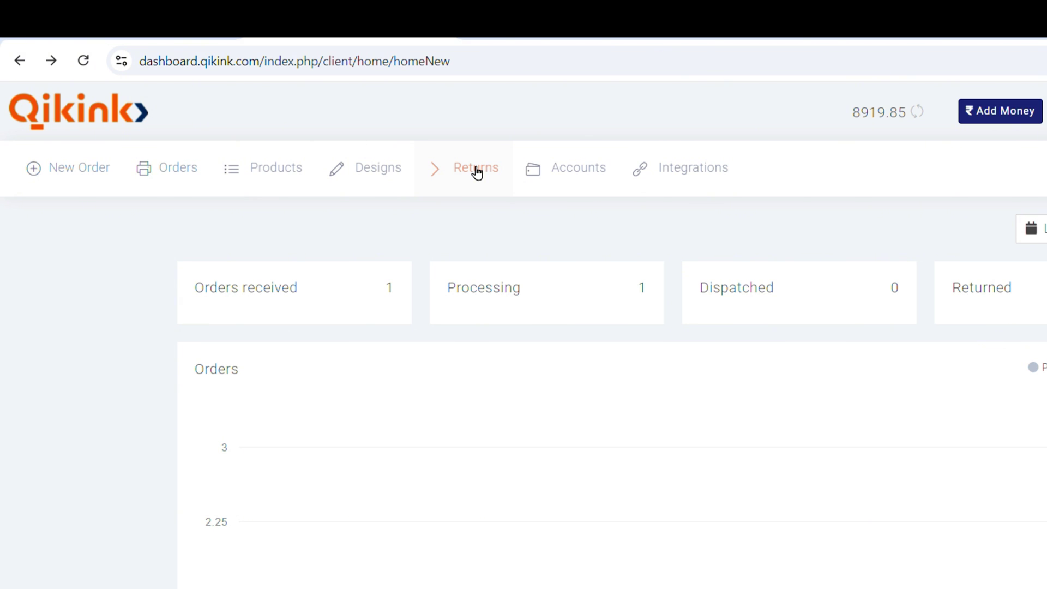
mouse_move(556, 173)
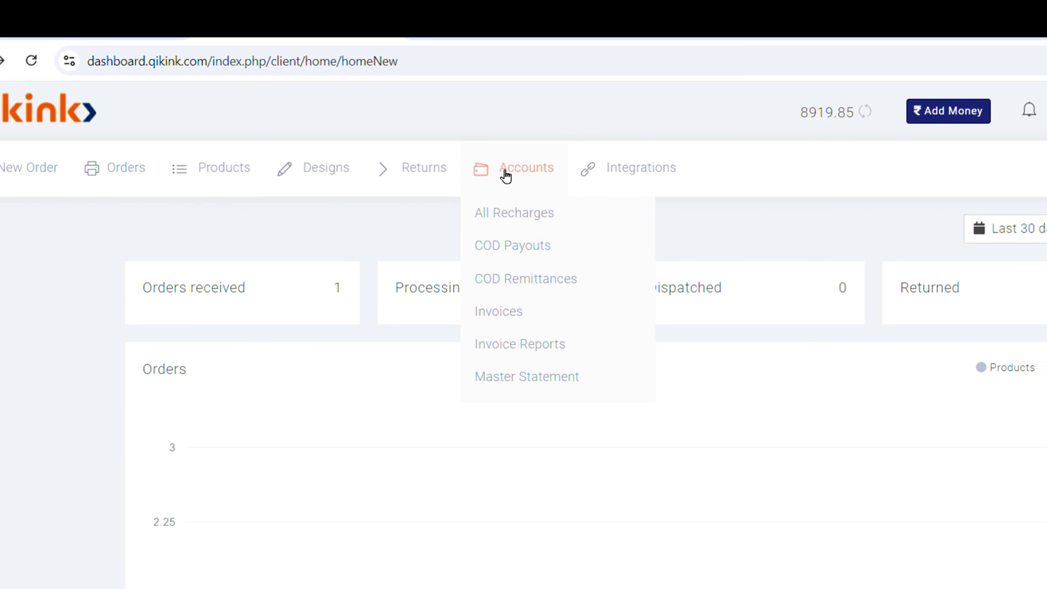
mouse_move(572, 183)
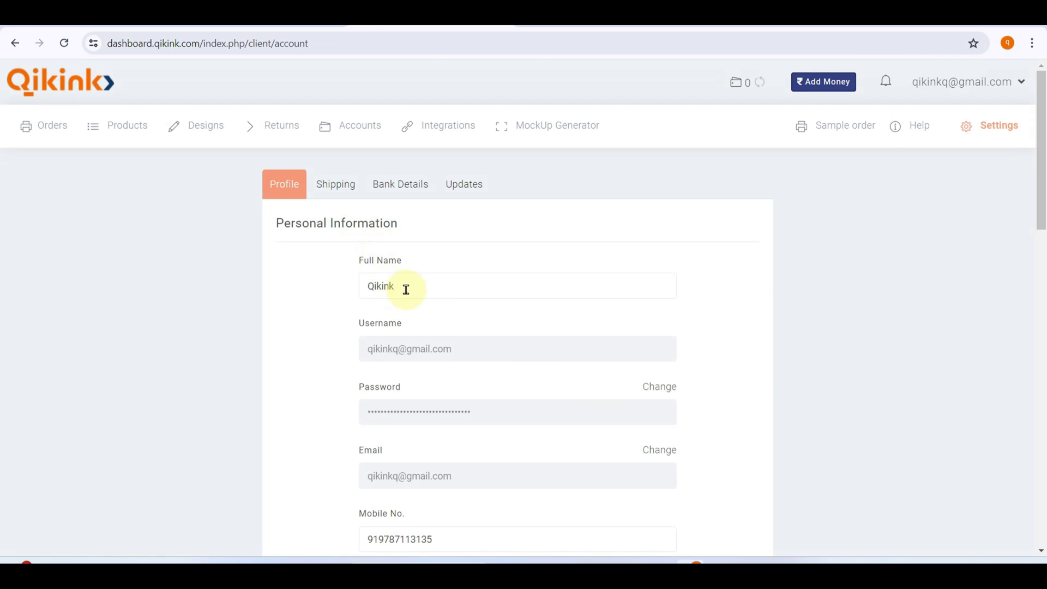
Enter business name Qikink and brand name Qikink Fashion in the profile form.
scroll(406, 292, down, 2)
scroll(408, 294, down, 2)
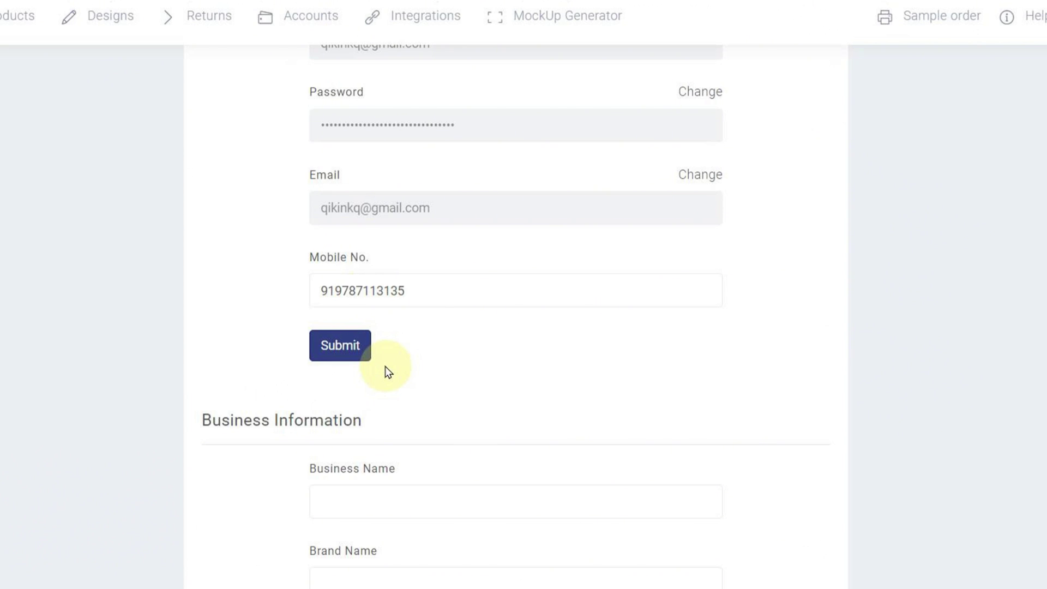
scroll(387, 372, down, 1)
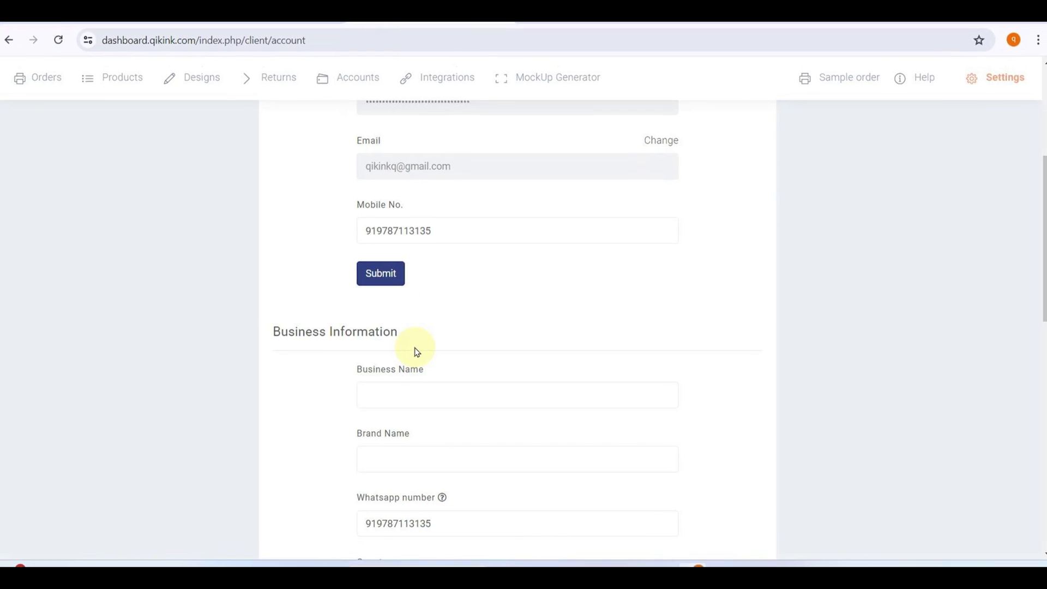
scroll(386, 369, down, 1)
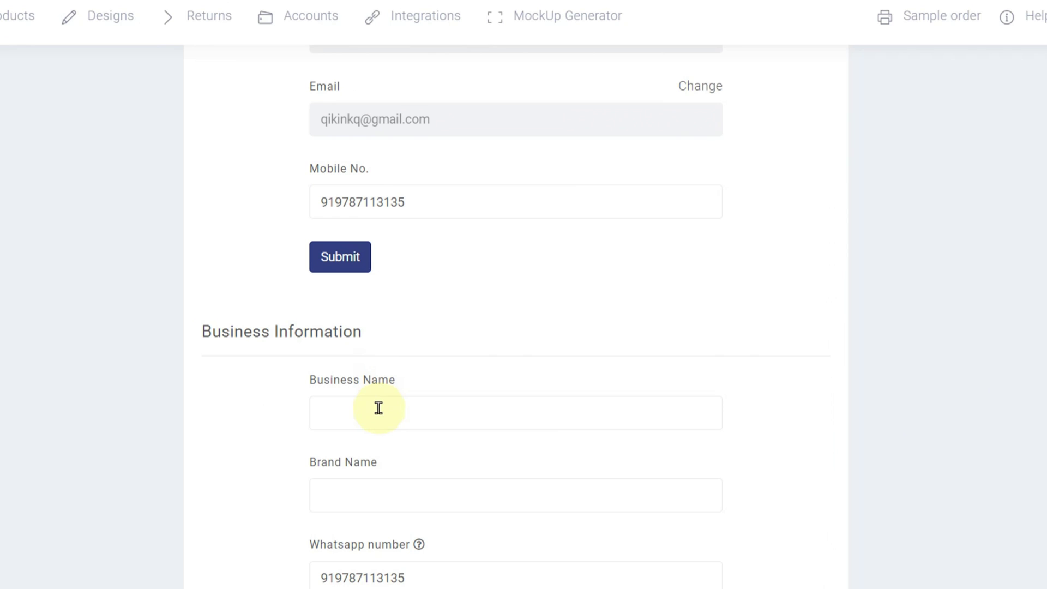
text(ikink)
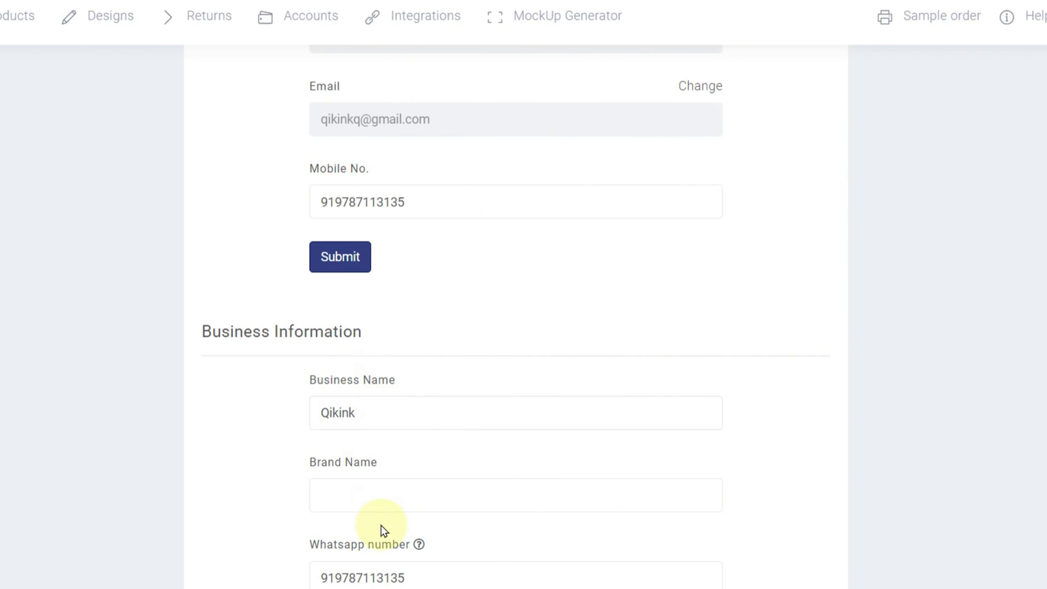
click(399, 496)
text(Qikink Fashion)
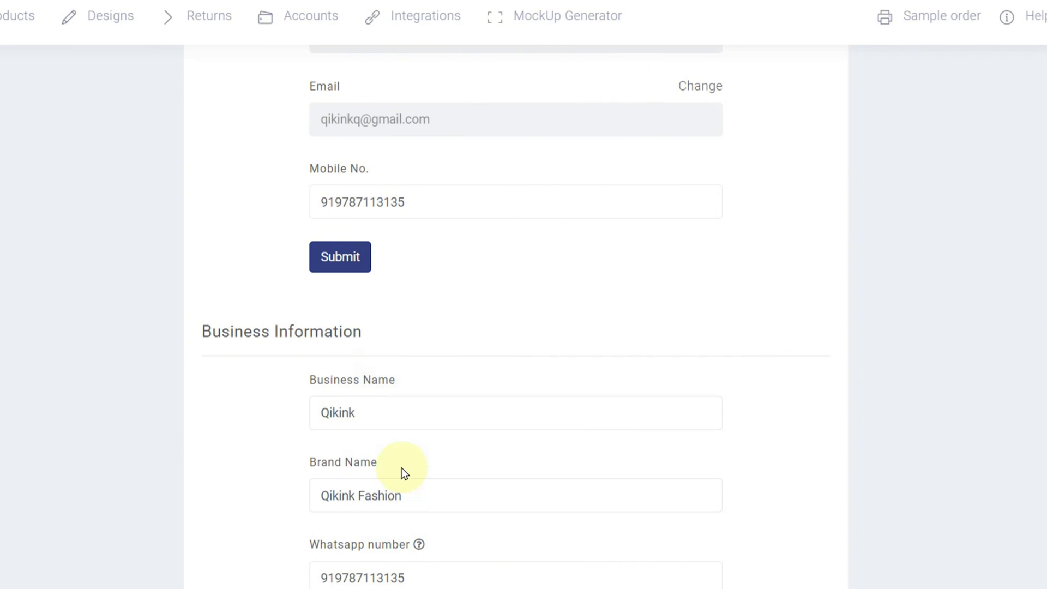
Fill in both address lines, city coimbatore and pincode 641659.
scroll(400, 472, down, 3)
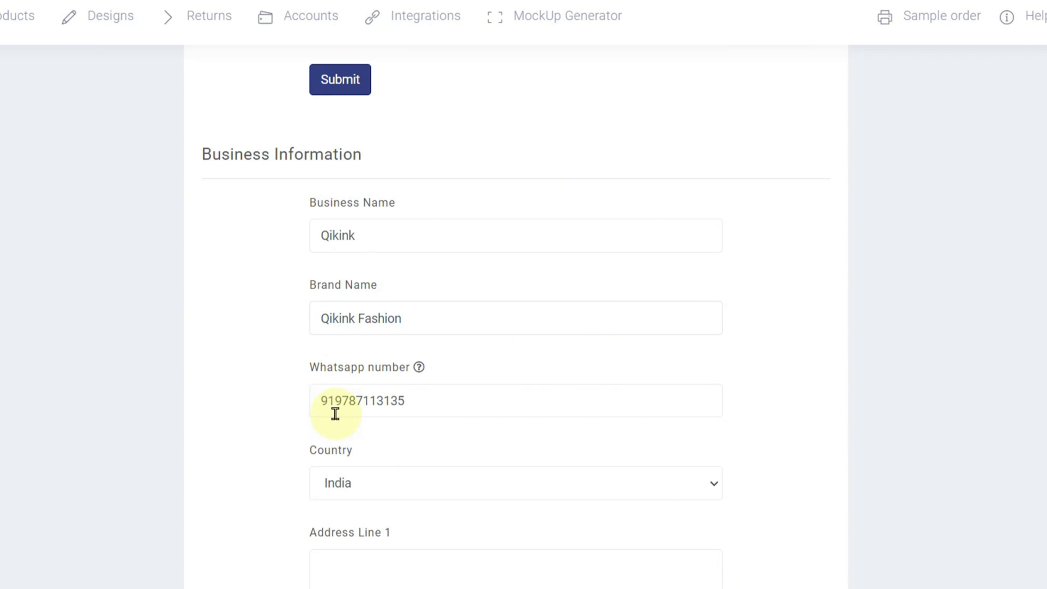
scroll(357, 489, down, 1)
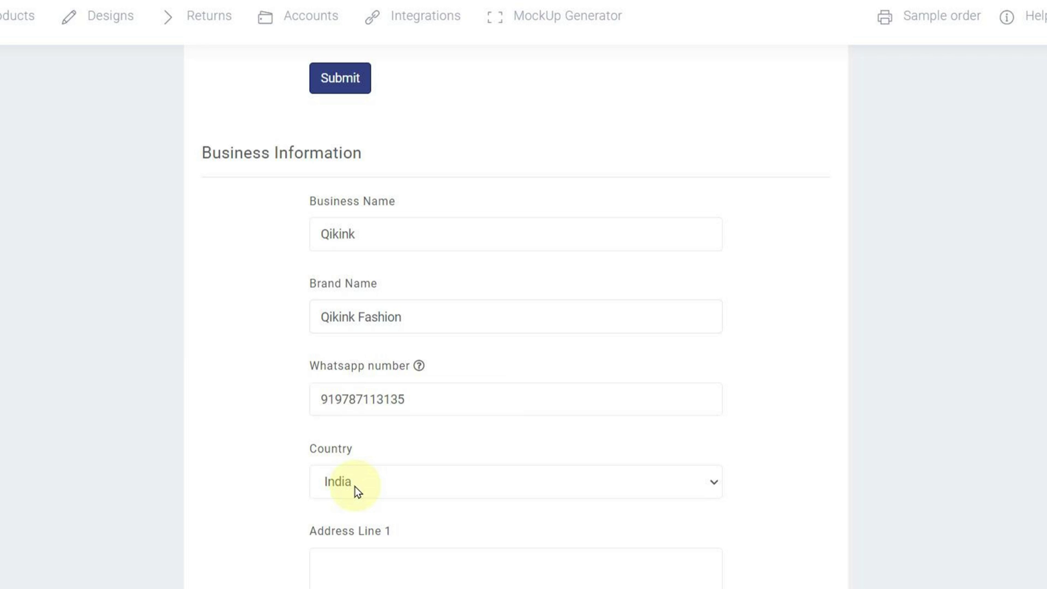
scroll(355, 486, down, 2)
click(358, 475)
scroll(431, 496, down, 2)
click(430, 496)
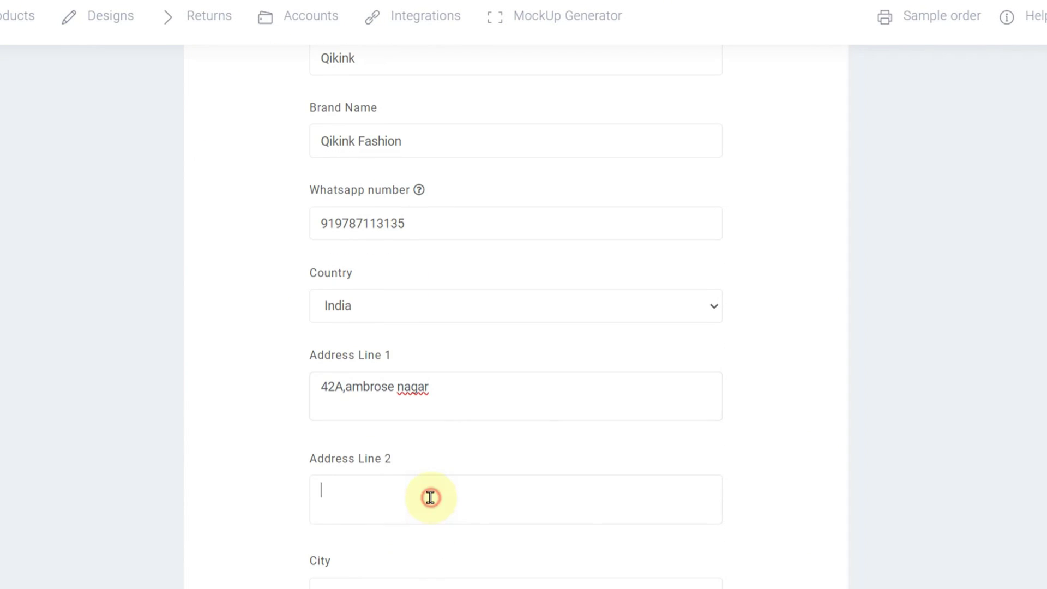
scroll(437, 538, down, 2)
click(443, 512)
text(coimbatore)
scroll(444, 511, down, 4)
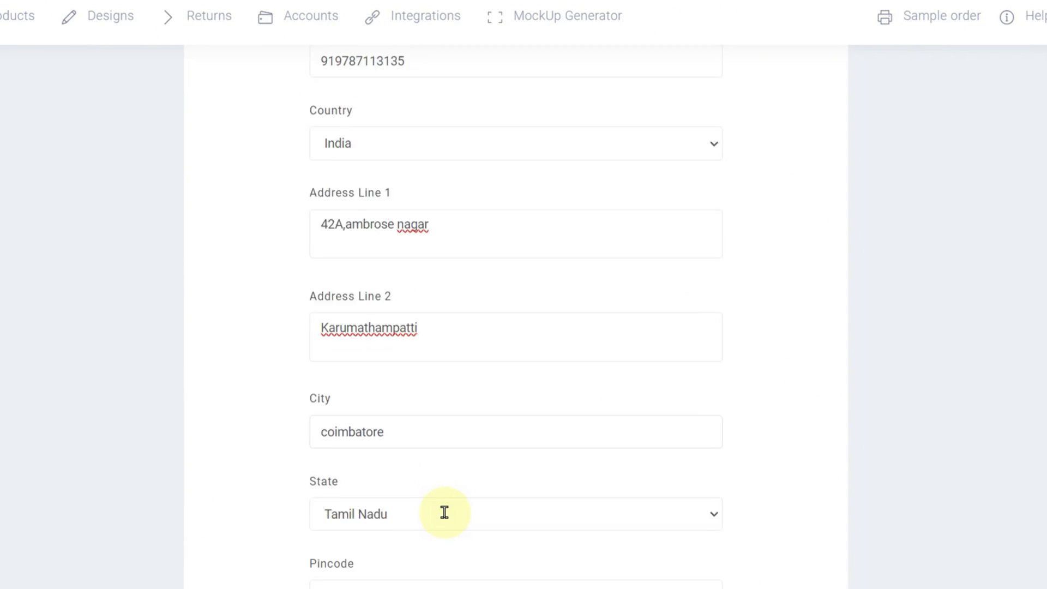
click(451, 501)
text(641659)
scroll(451, 502, down, 2)
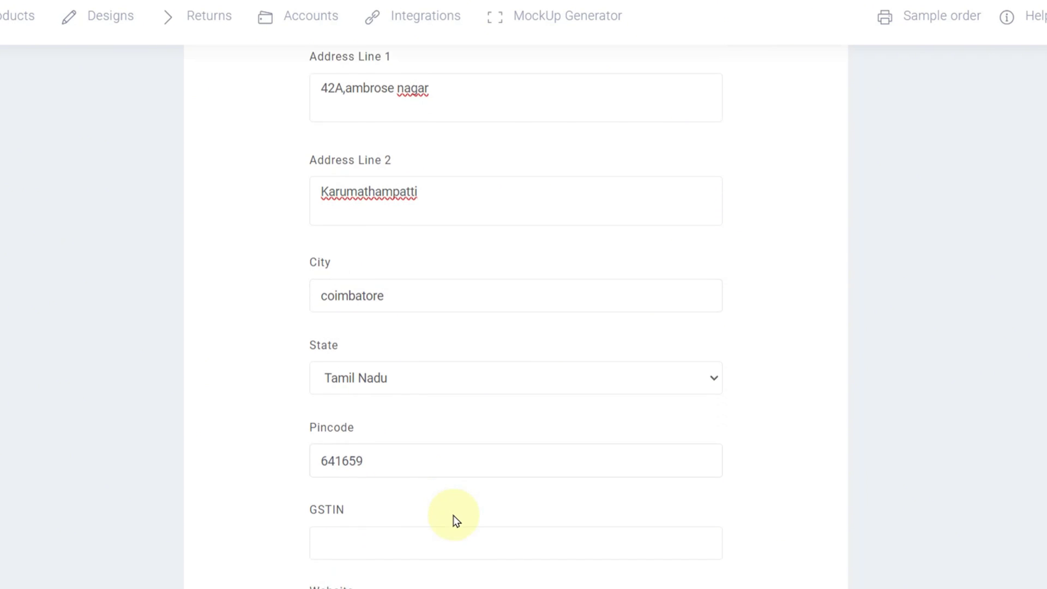
click(459, 497)
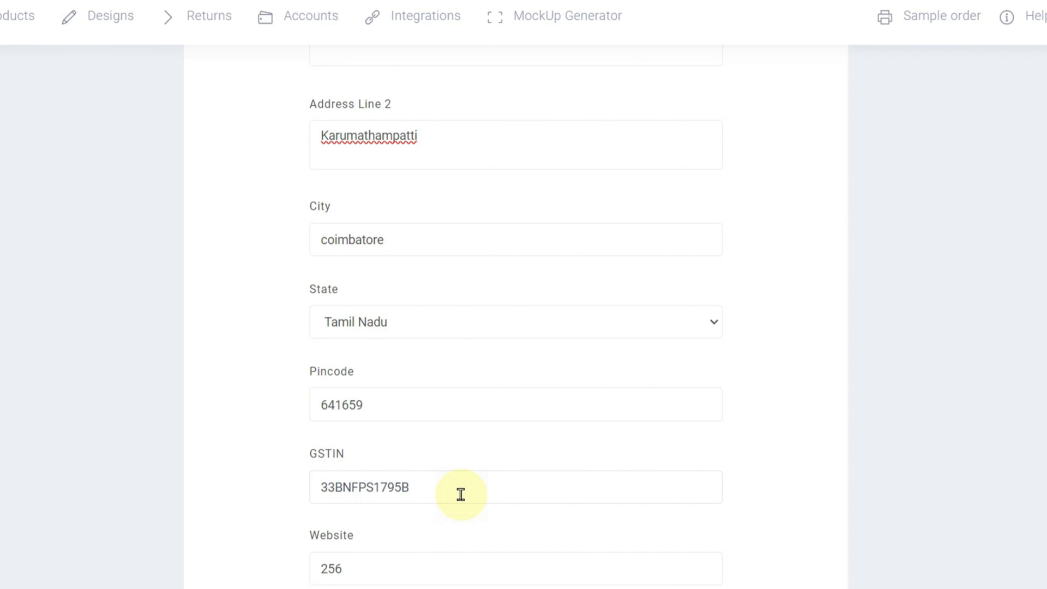
click(420, 578)
key(BackSpace)
key(BackSpace)
key(BackSpace)
text(www.qikin)
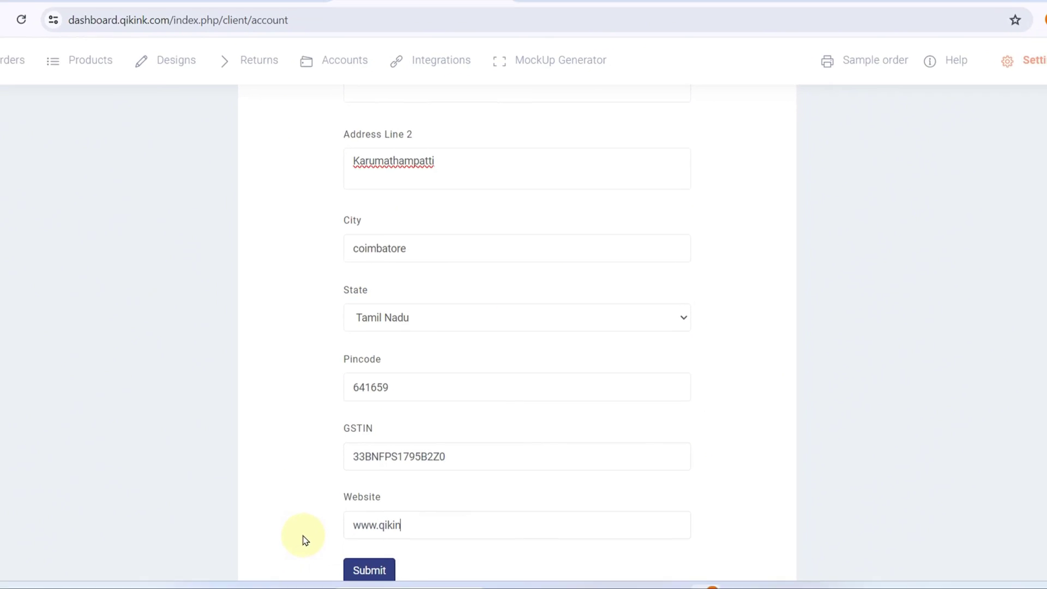
text(k.com)
scroll(306, 537, down, 3)
click(381, 431)
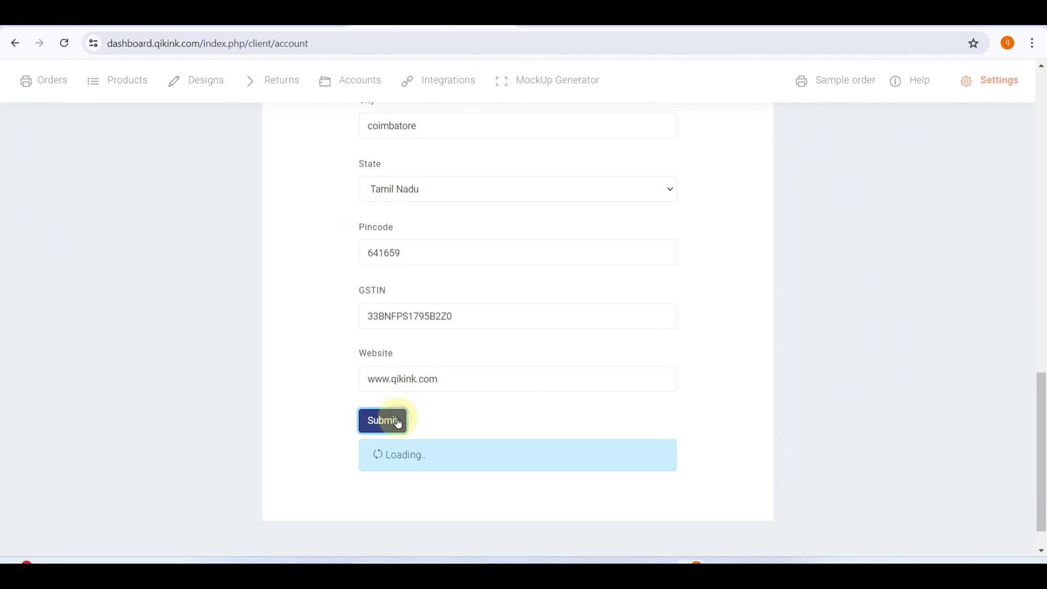
scroll(619, 369, up, 15)
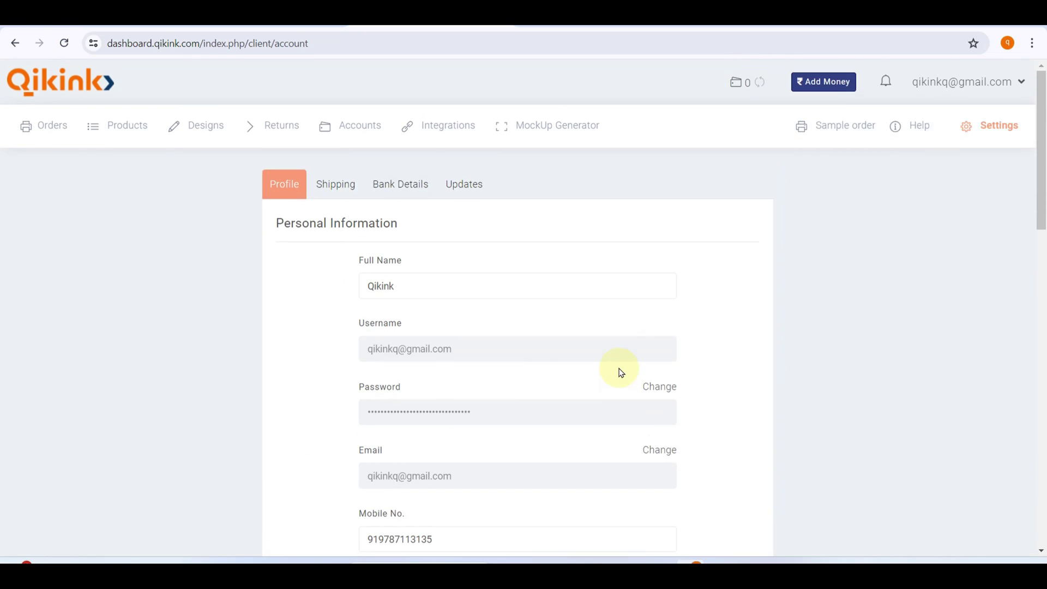
On the Shipping tab, enable 'All your orders will go in box packing'.
click(351, 186)
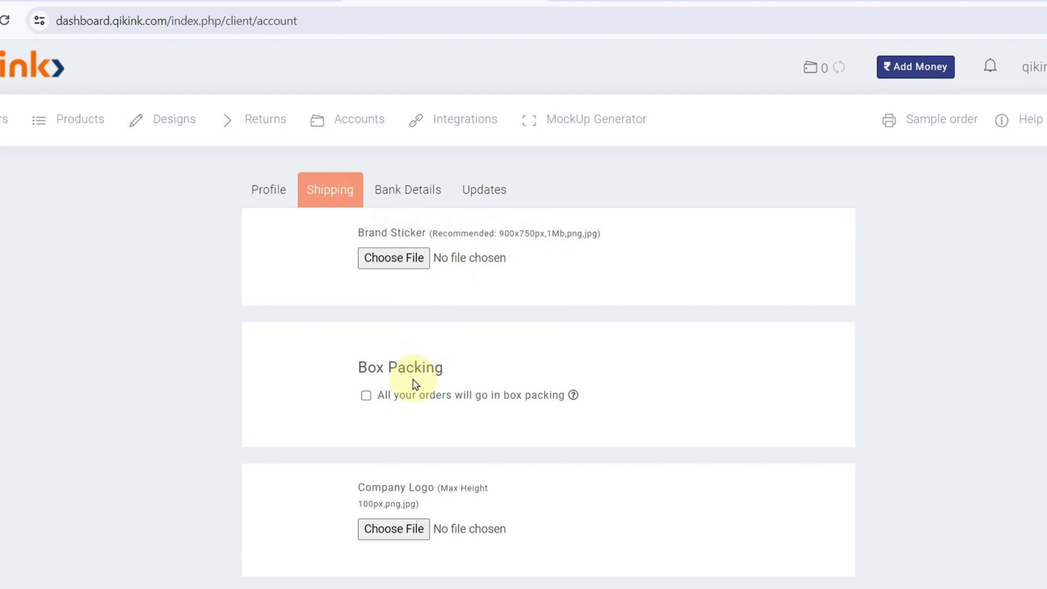
click(365, 396)
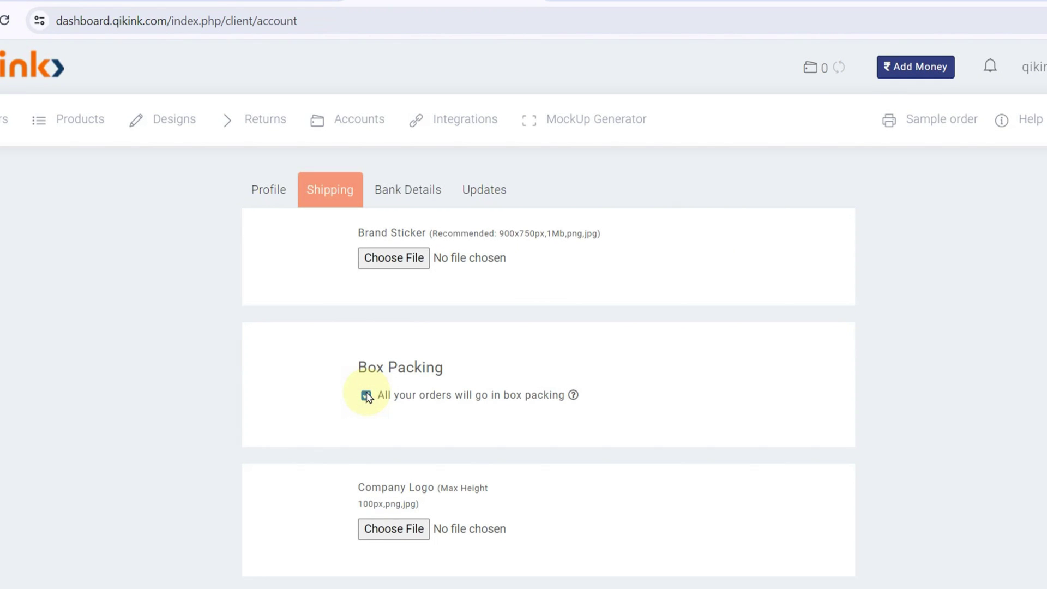
scroll(367, 396, down, 3)
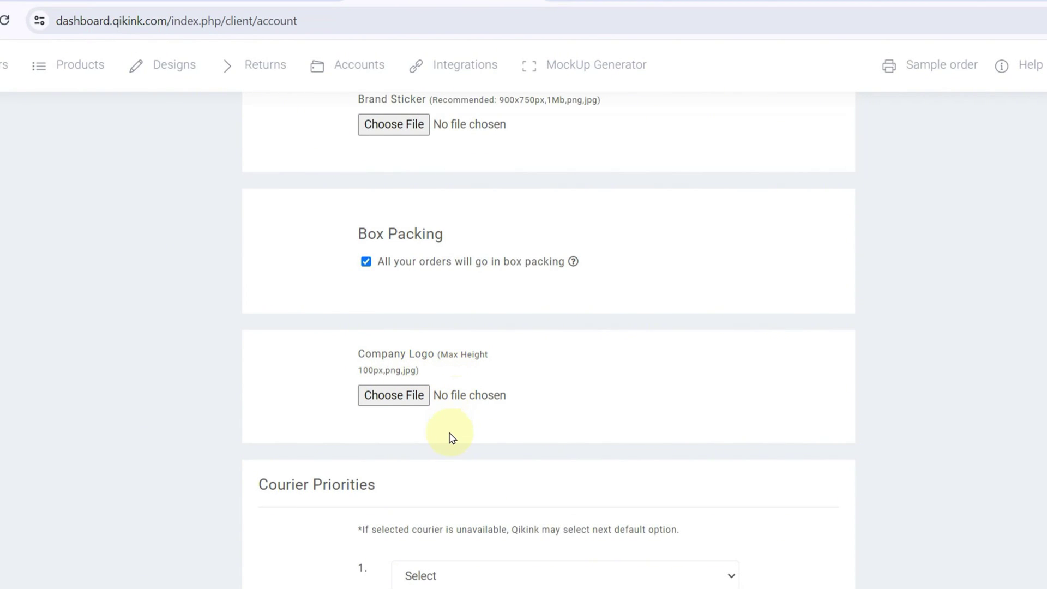
Save courier priority 1 as Bluedart Express and priority 2 as Delhivery Air.
scroll(452, 437, down, 2)
scroll(452, 437, down, 2)
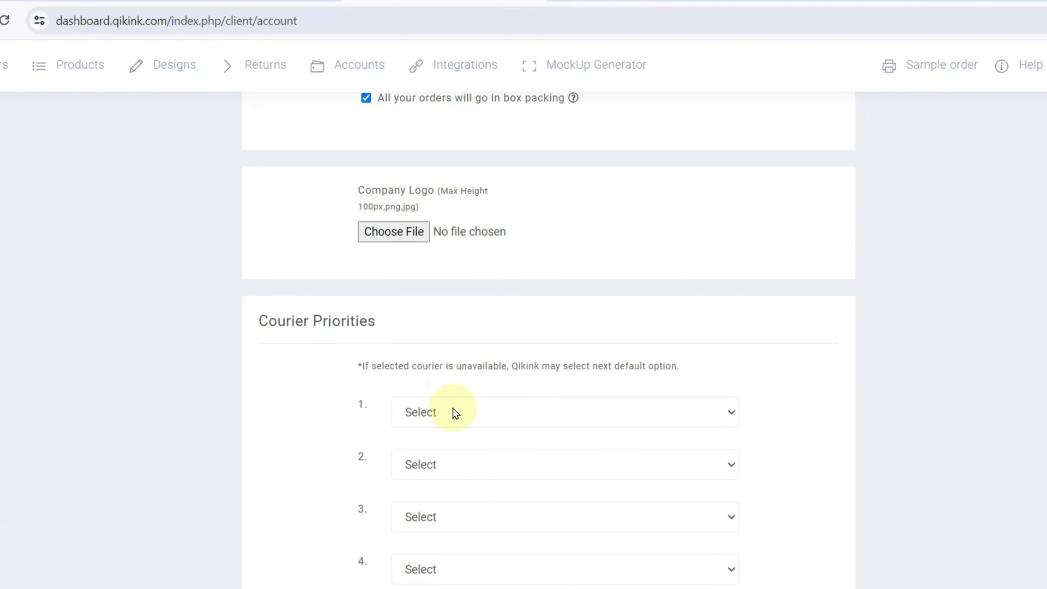
click(494, 418)
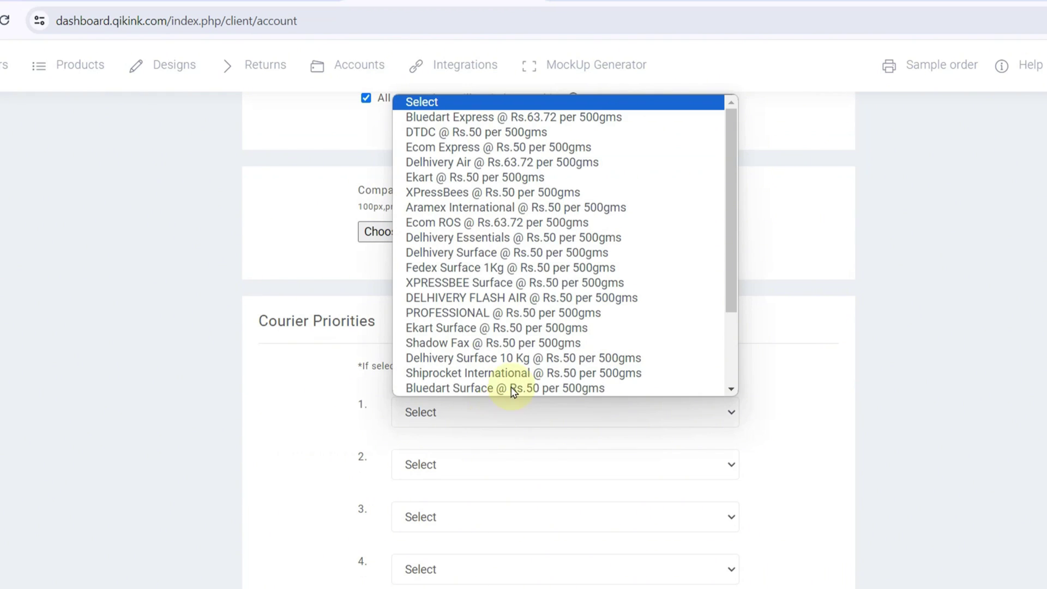
click(560, 116)
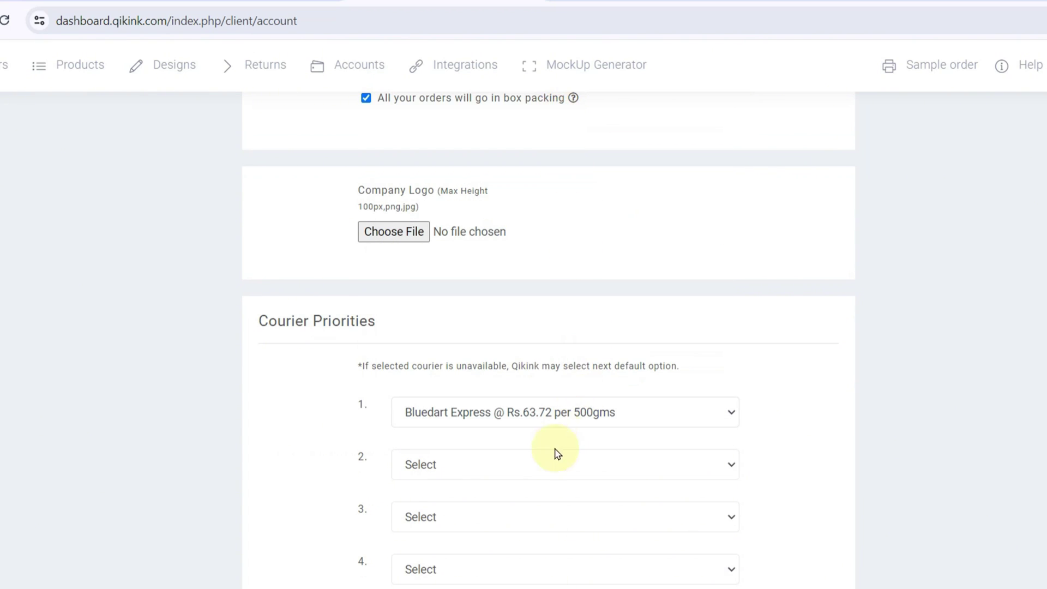
click(543, 474)
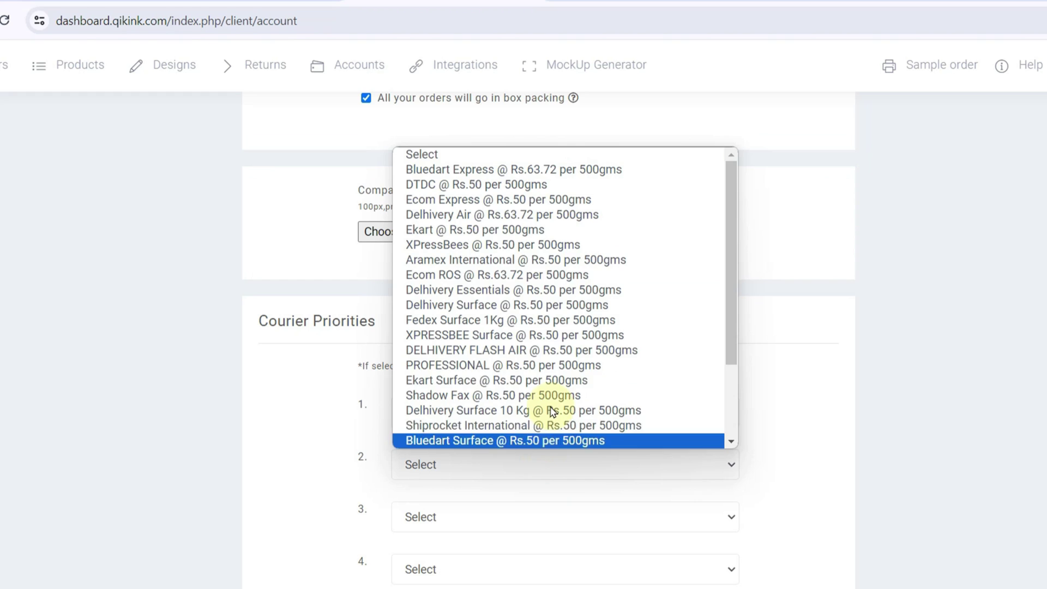
click(549, 214)
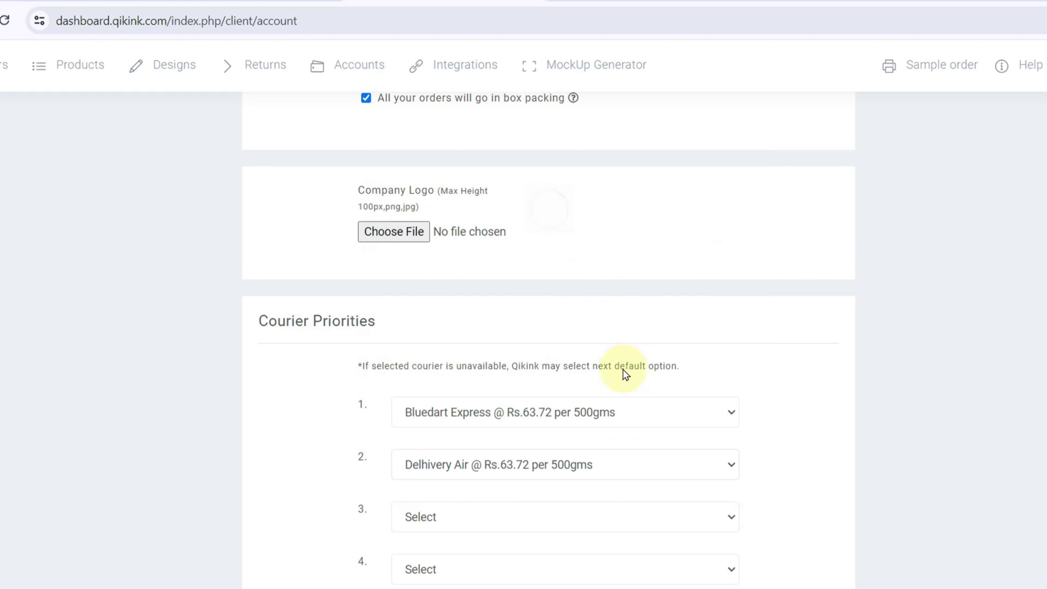
scroll(599, 415, down, 5)
click(388, 439)
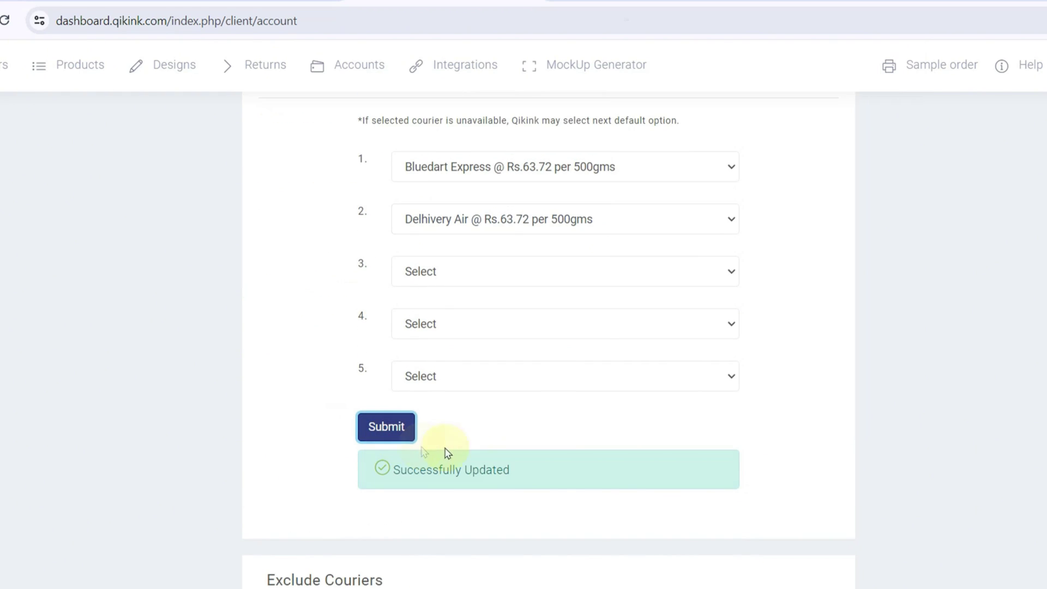
Save Delhivery Essentials and Ecom ROS as the two excluded couriers.
scroll(519, 439, down, 5)
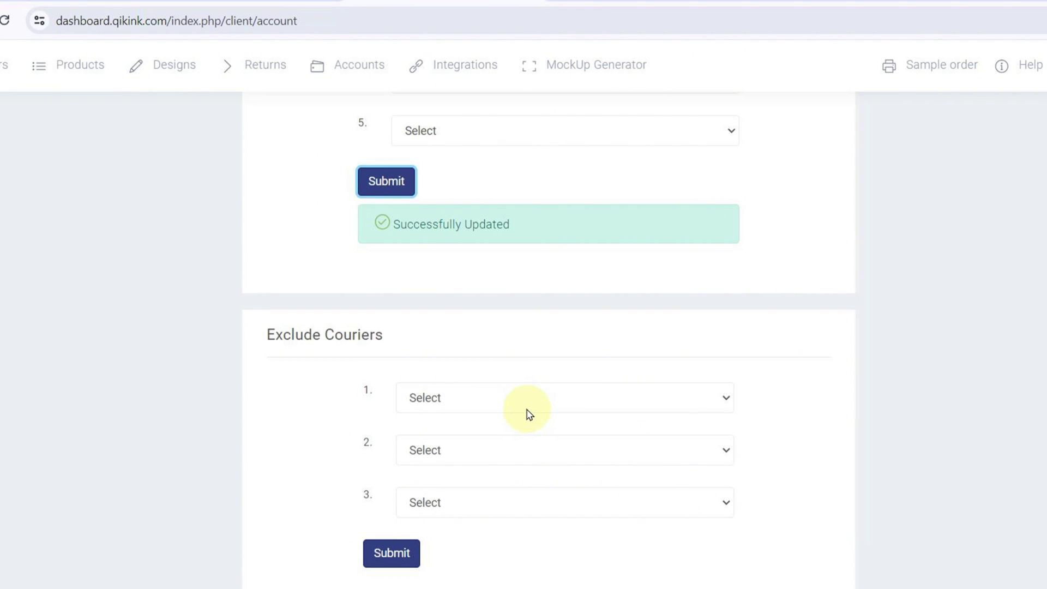
click(529, 410)
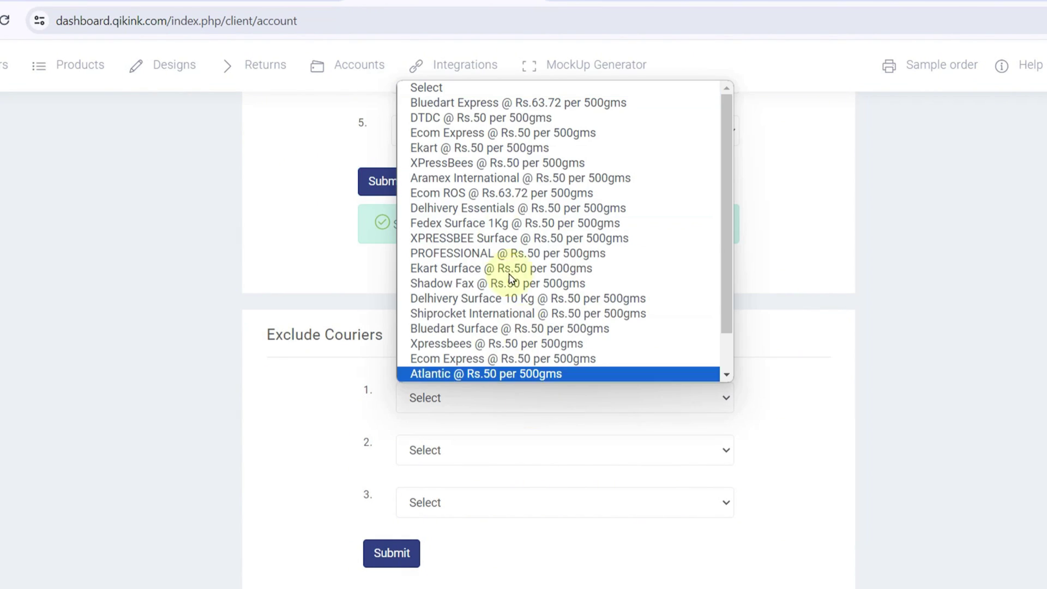
click(507, 210)
click(474, 397)
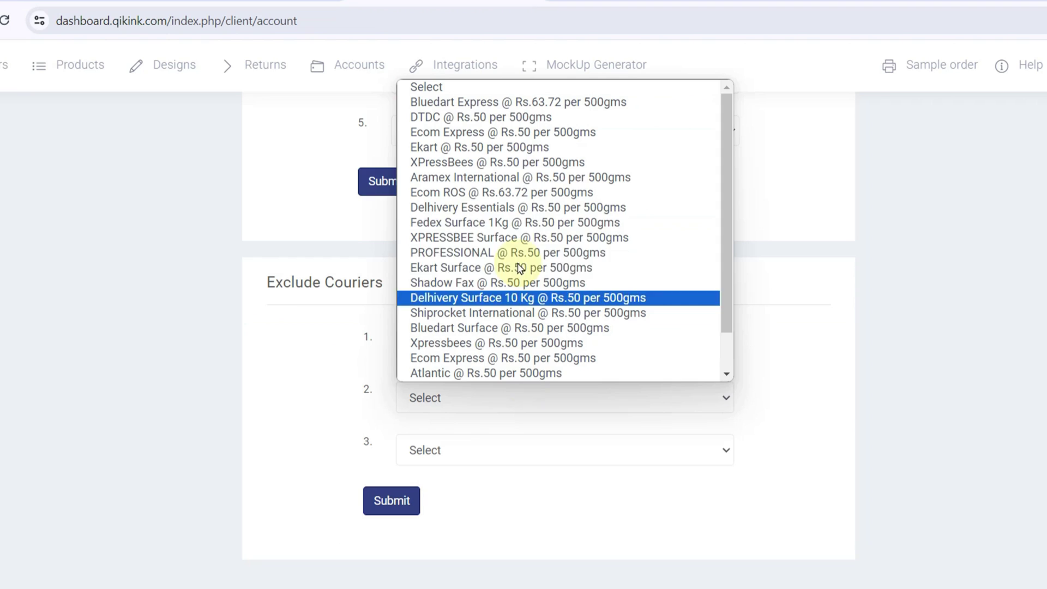
click(534, 195)
click(407, 500)
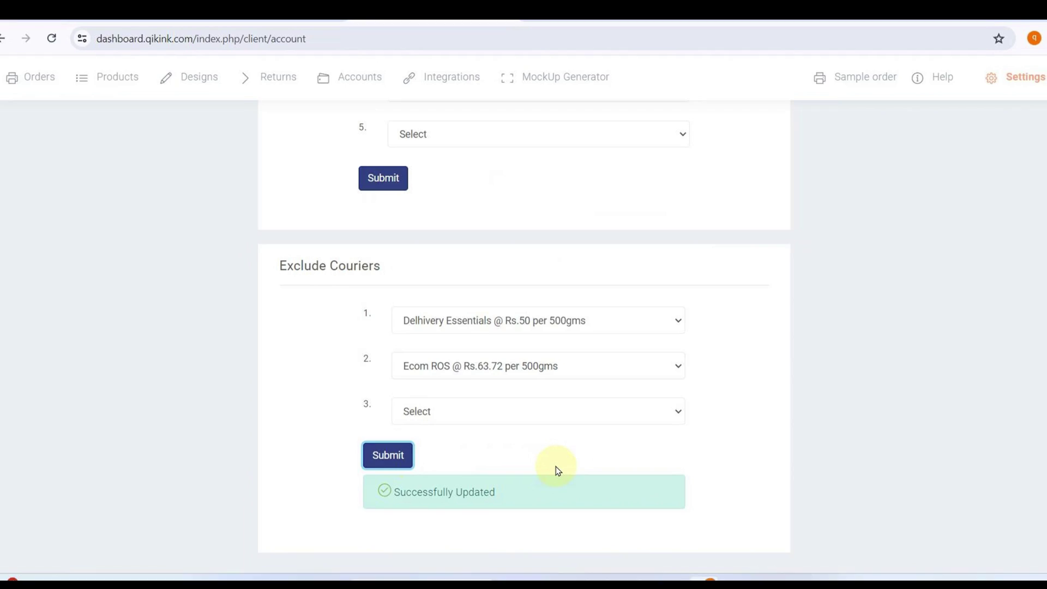
scroll(550, 458, up, 10)
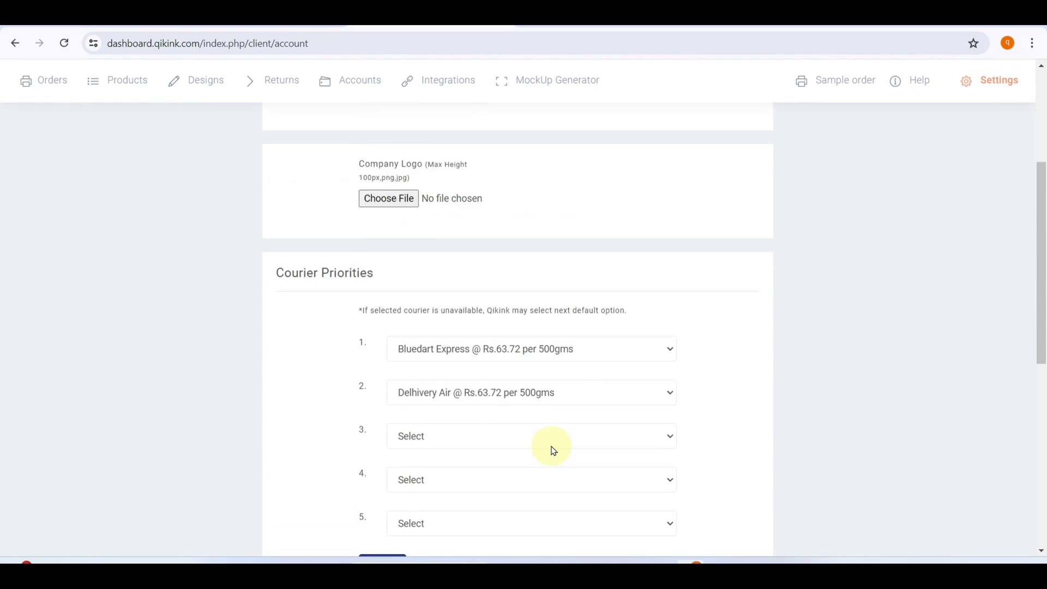
In Bank Details, enter the account holder name, account number twice, and the IFSC code.
click(392, 169)
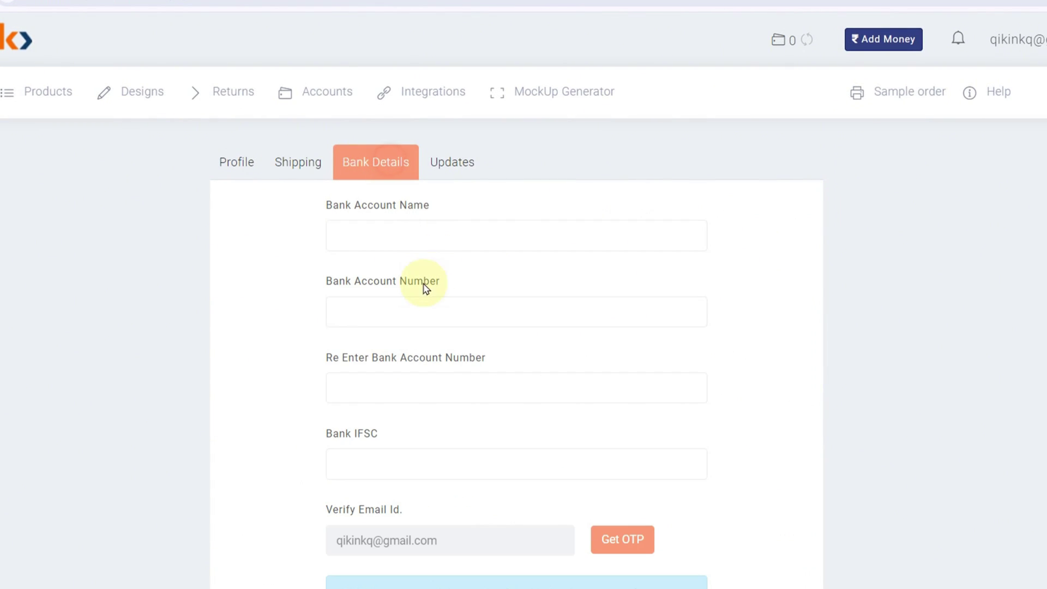
click(421, 239)
text(Qikink)
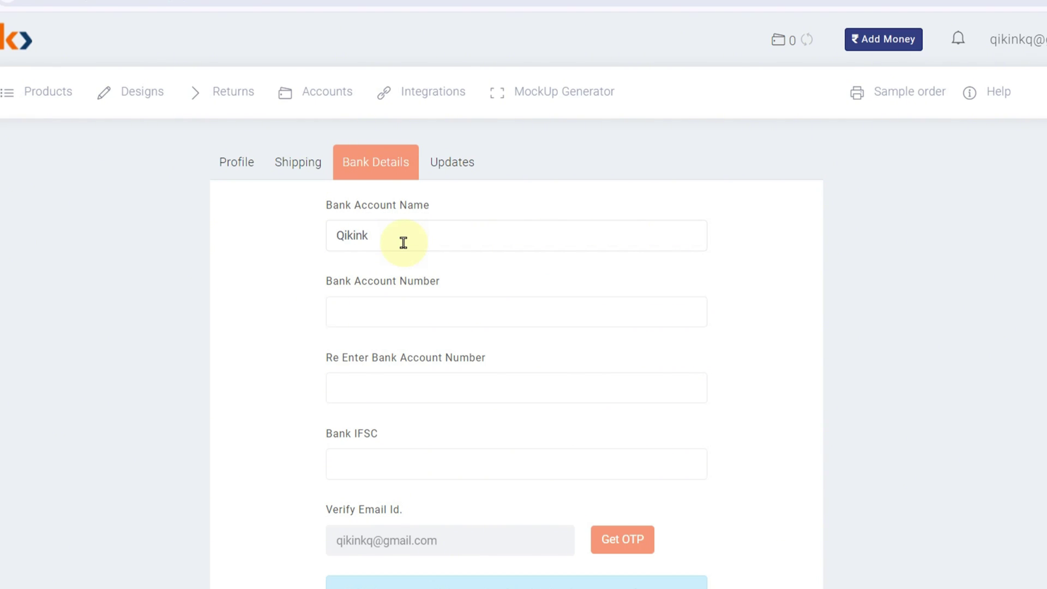
click(362, 310)
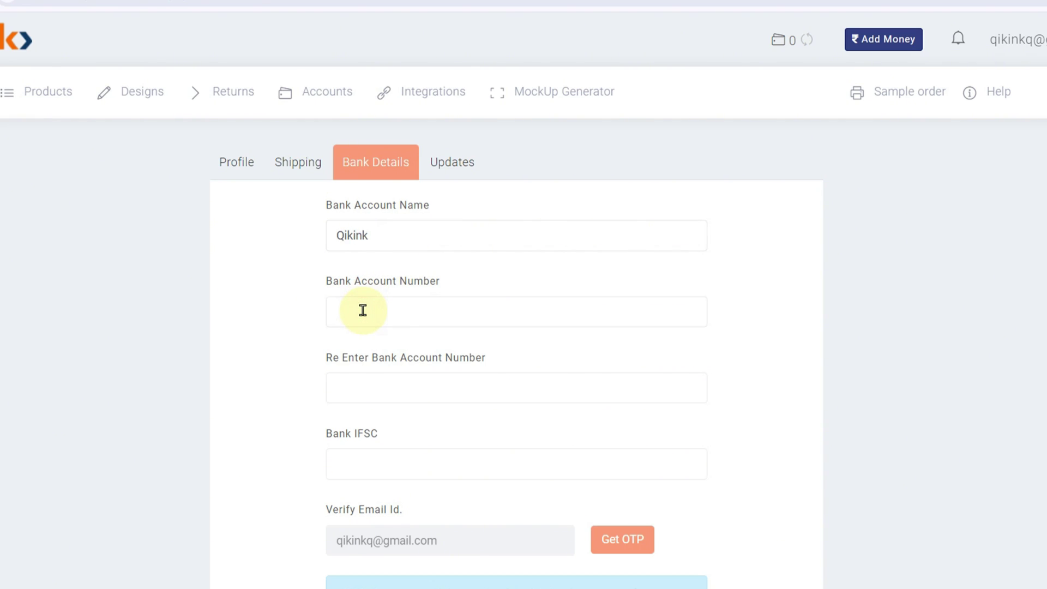
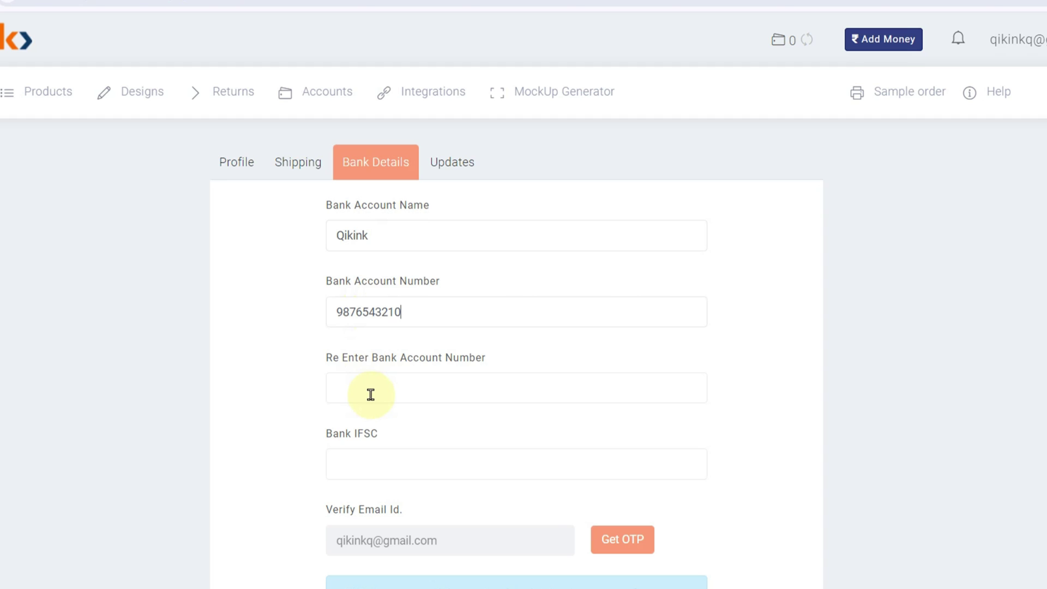
click(370, 394)
click(373, 455)
scroll(418, 326, down, 2)
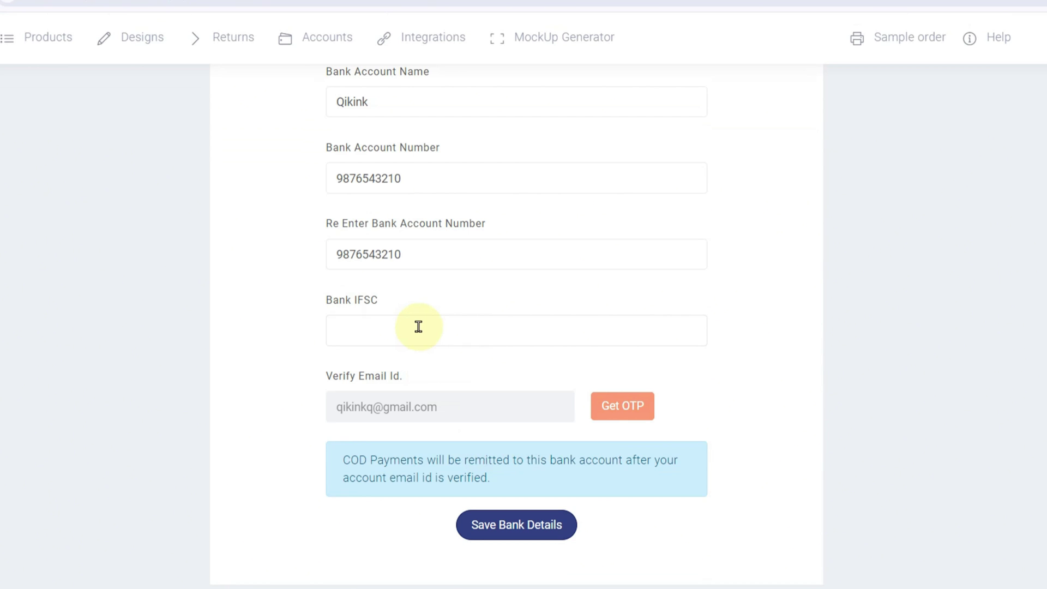
text(CNRB0003437)
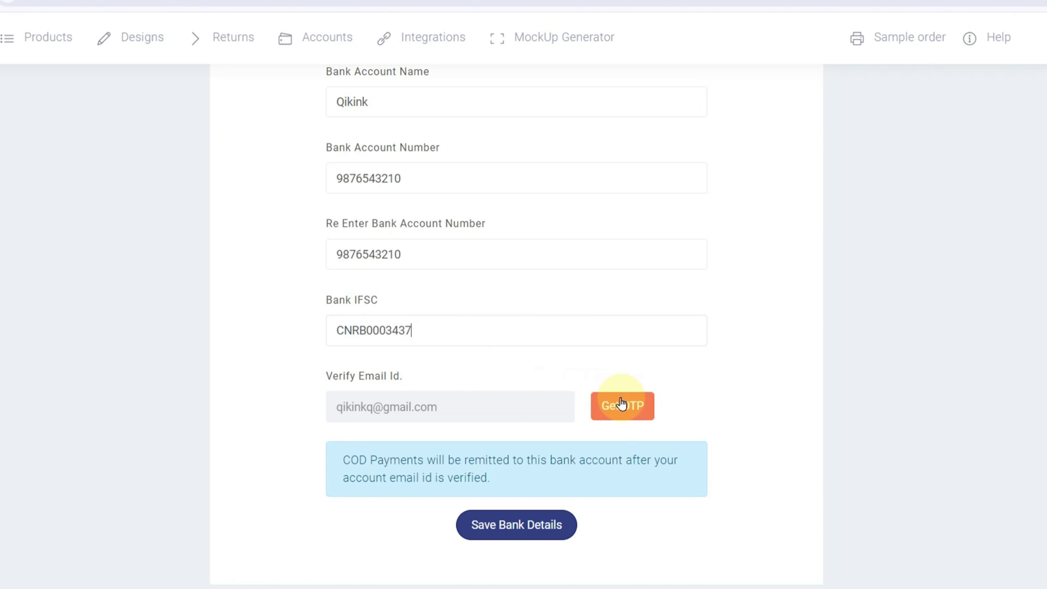
Verify the account e-mail with the one-time password, then save the bank details.
click(623, 408)
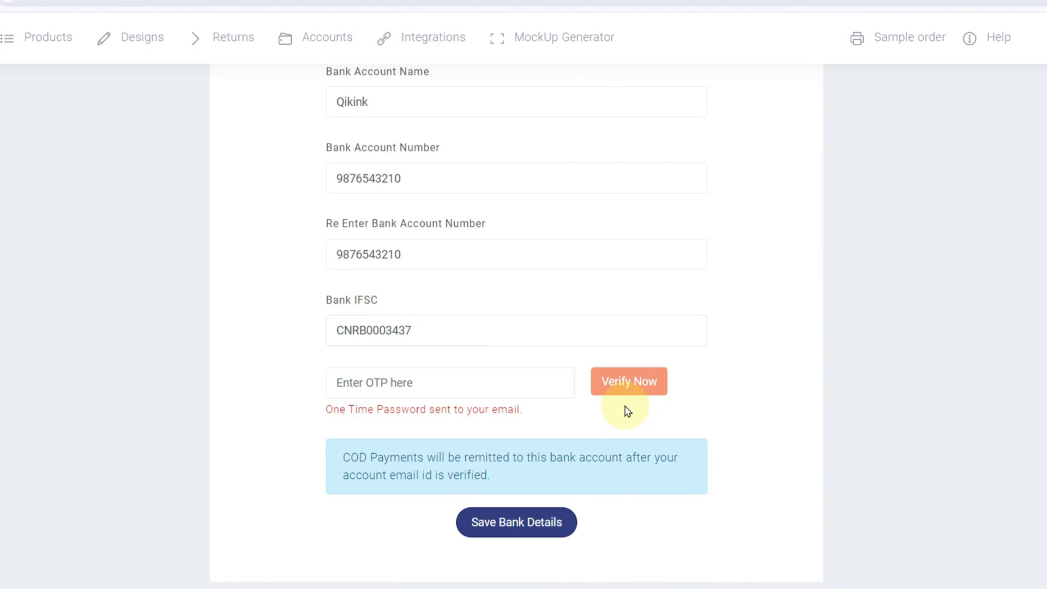
click(454, 380)
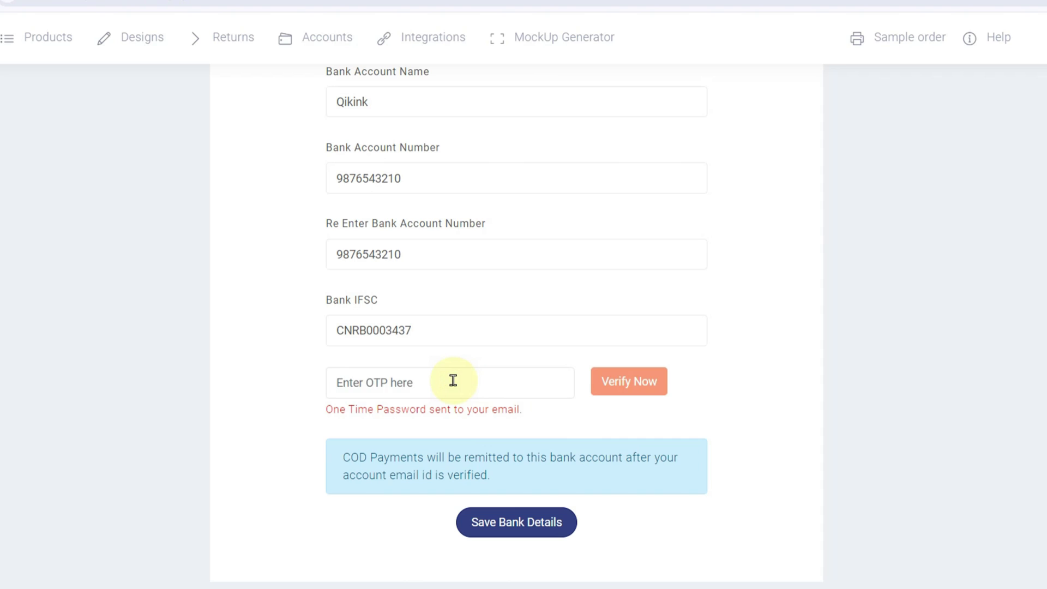
click(623, 389)
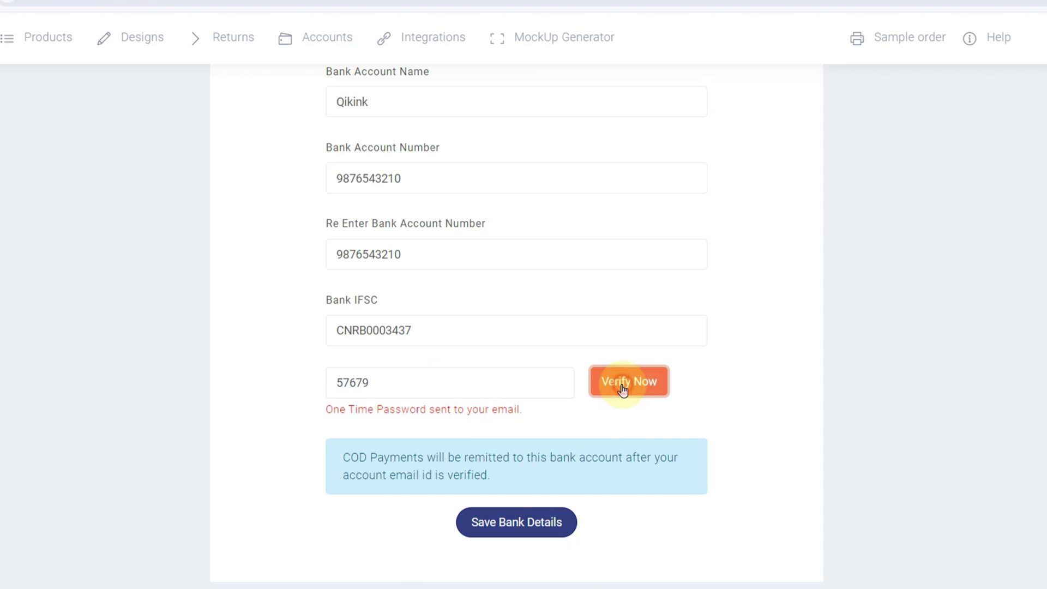
click(525, 515)
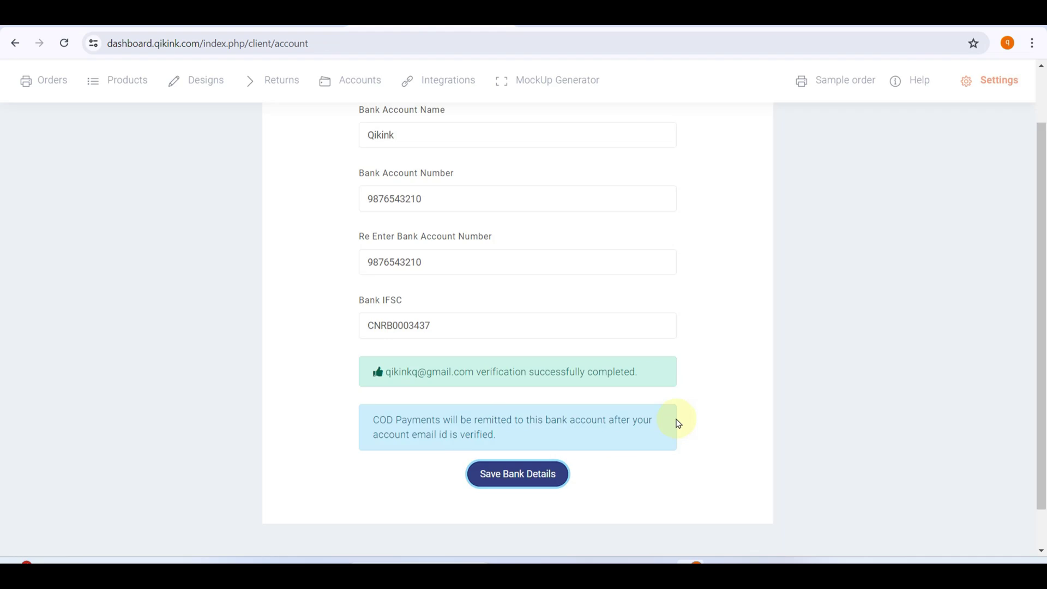
scroll(676, 425, up, 3)
On the Updates tab, auto-process prepaid Store orders and add COD remittance to the bank account.
click(446, 163)
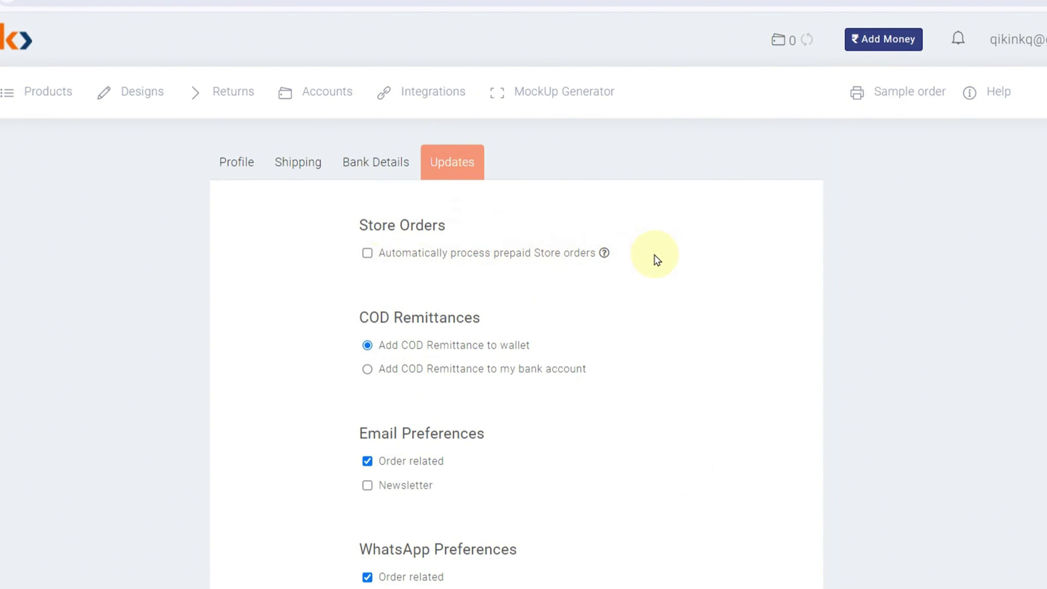
click(368, 256)
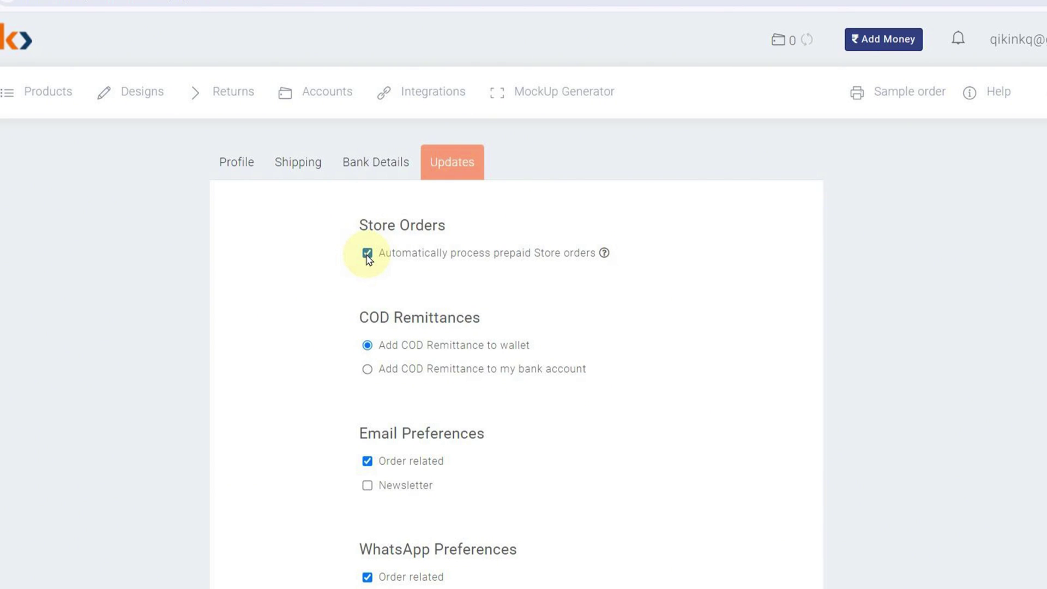
scroll(367, 256, down, 3)
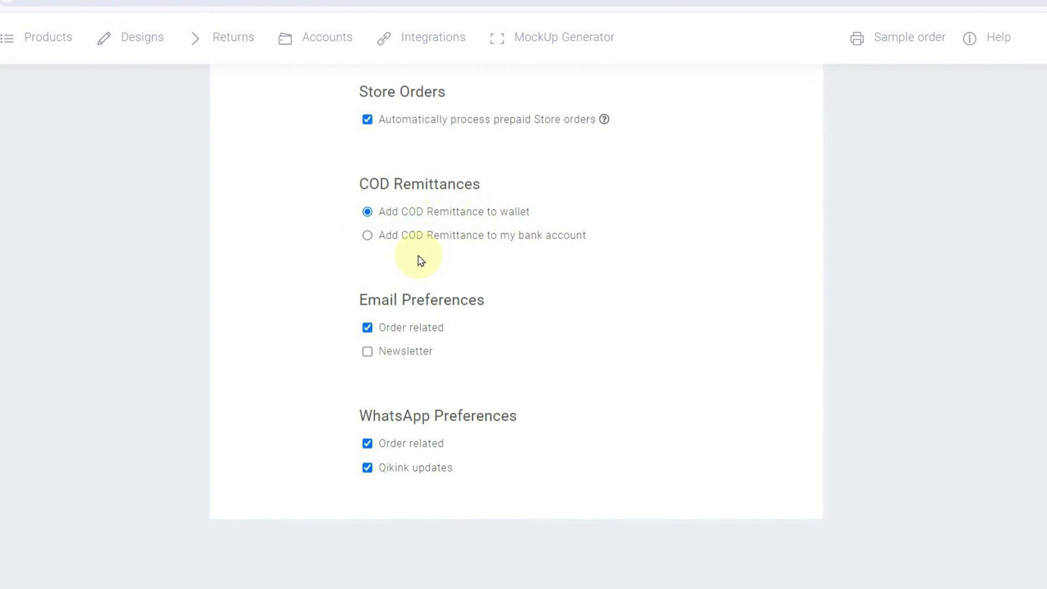
click(367, 236)
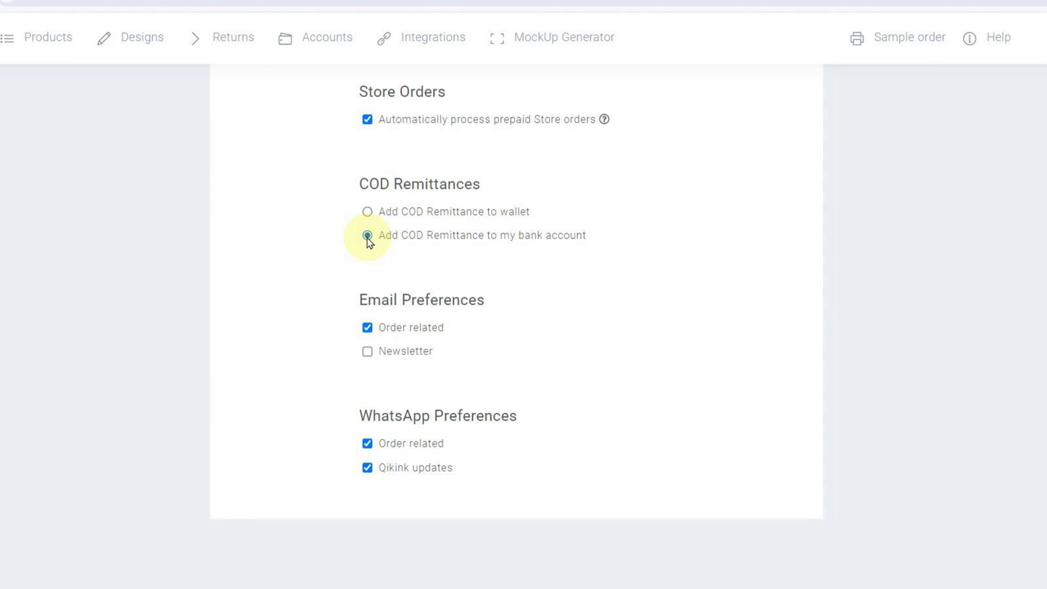